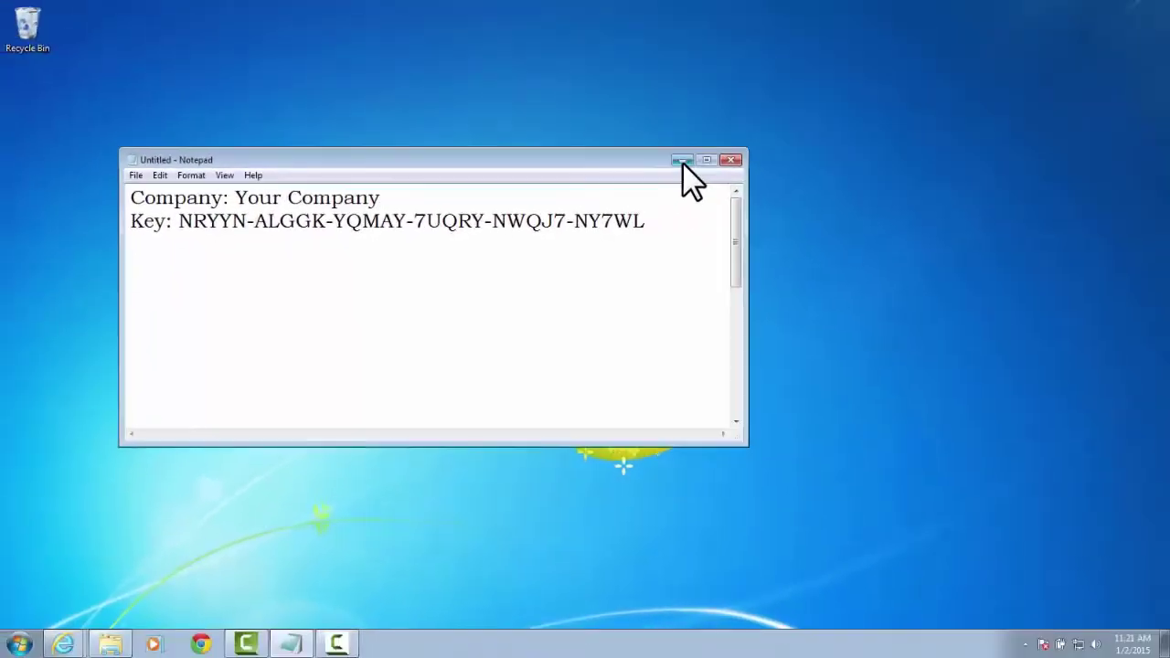
# Minimize the Notepad note holding the company name and license key to clear the desktop
pyautogui.click(816, 130)
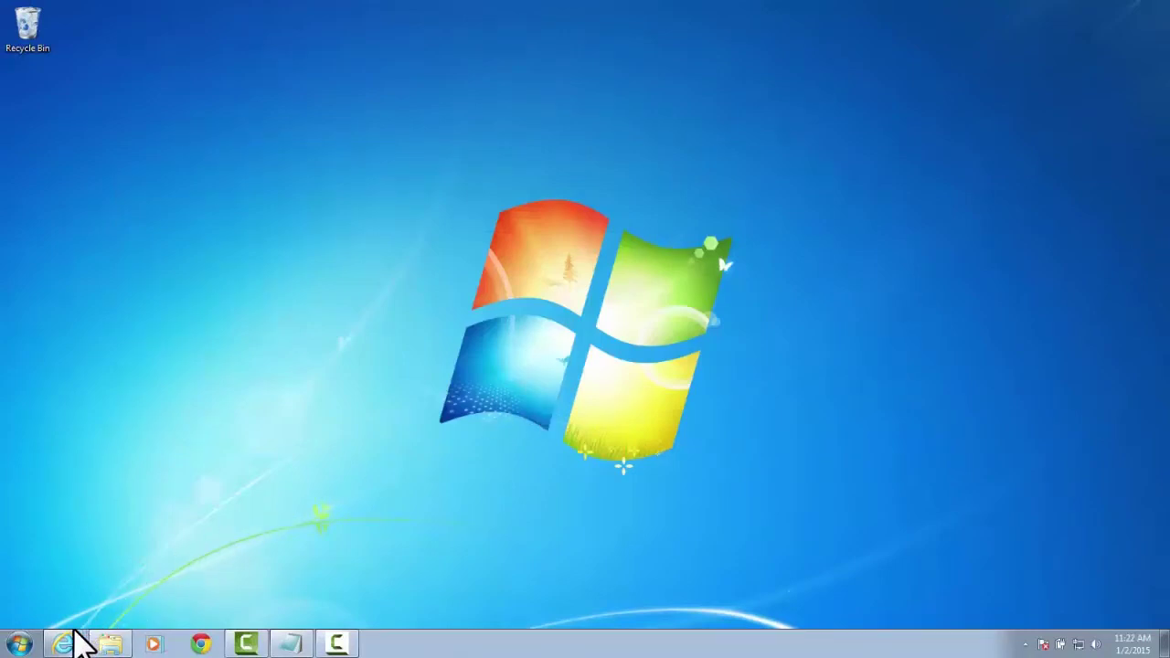
pyautogui.click(68, 640)
pyautogui.click(107, 586)
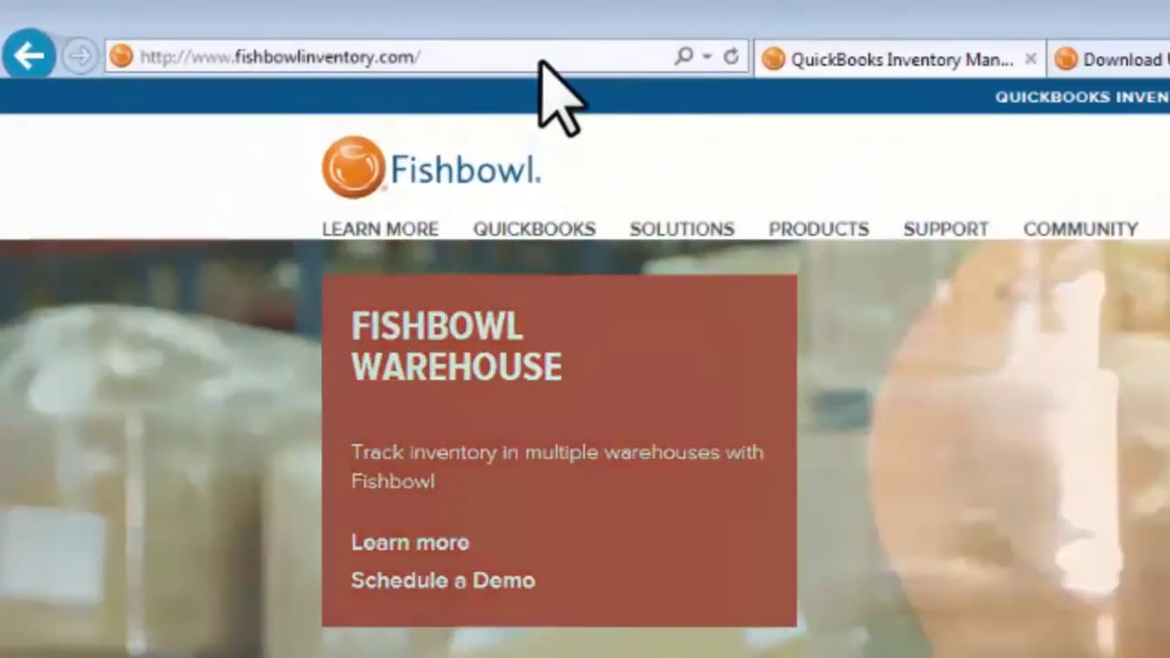
pyautogui.click(271, 30)
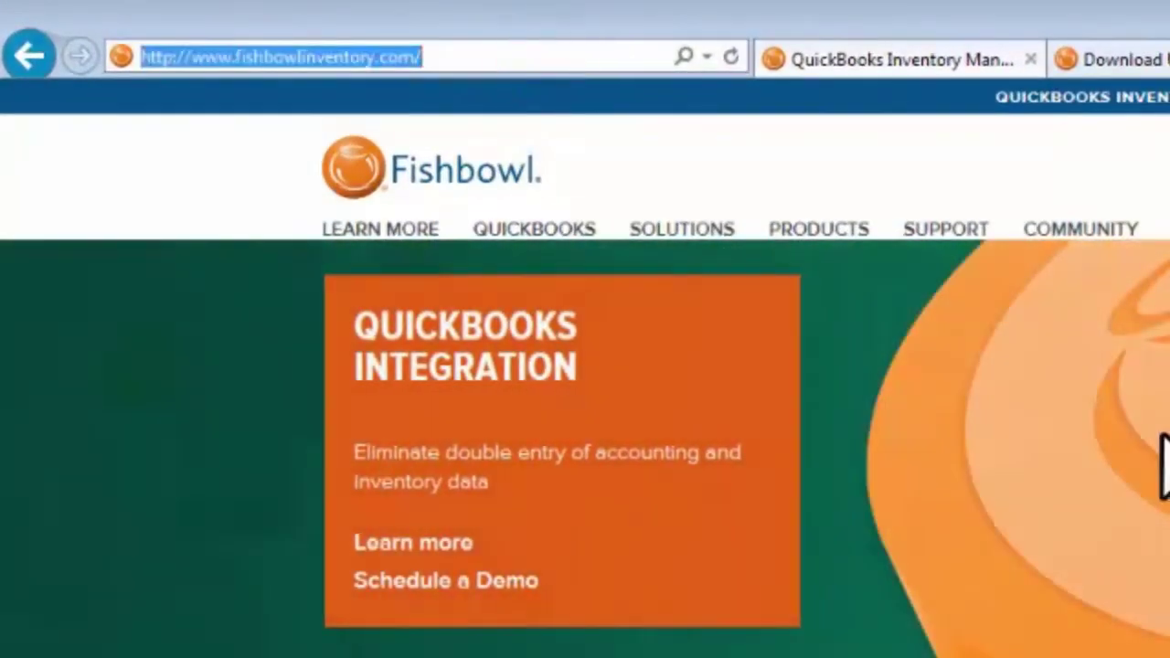
pyautogui.write('www.fishbowlinv')
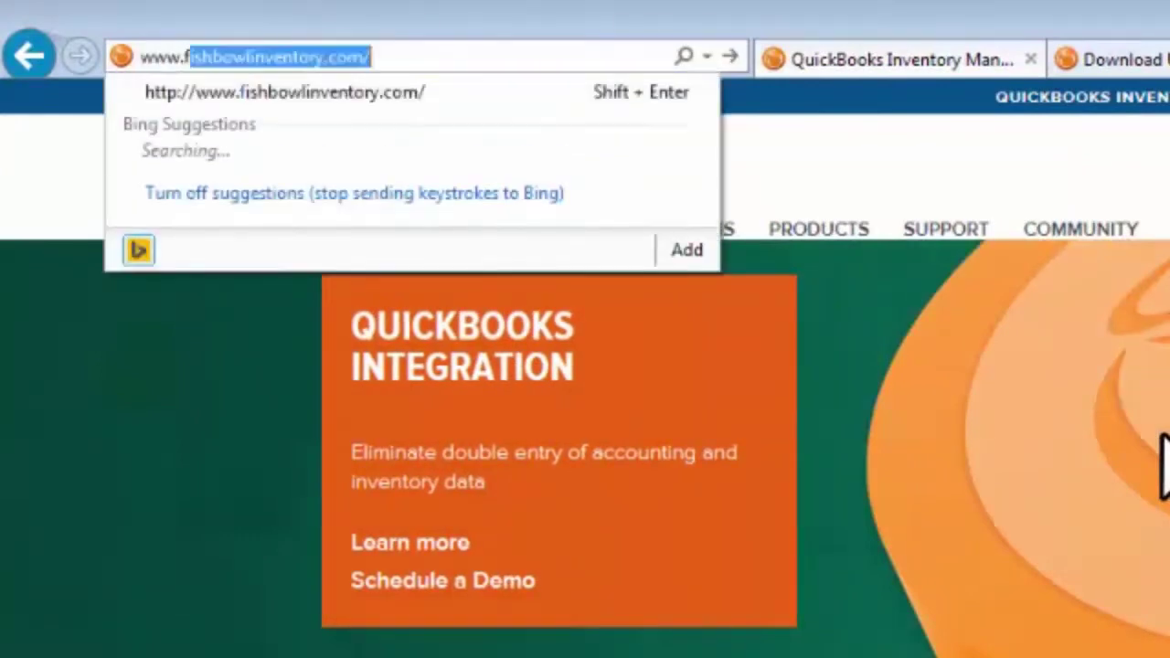
pyautogui.press('BackSpace')
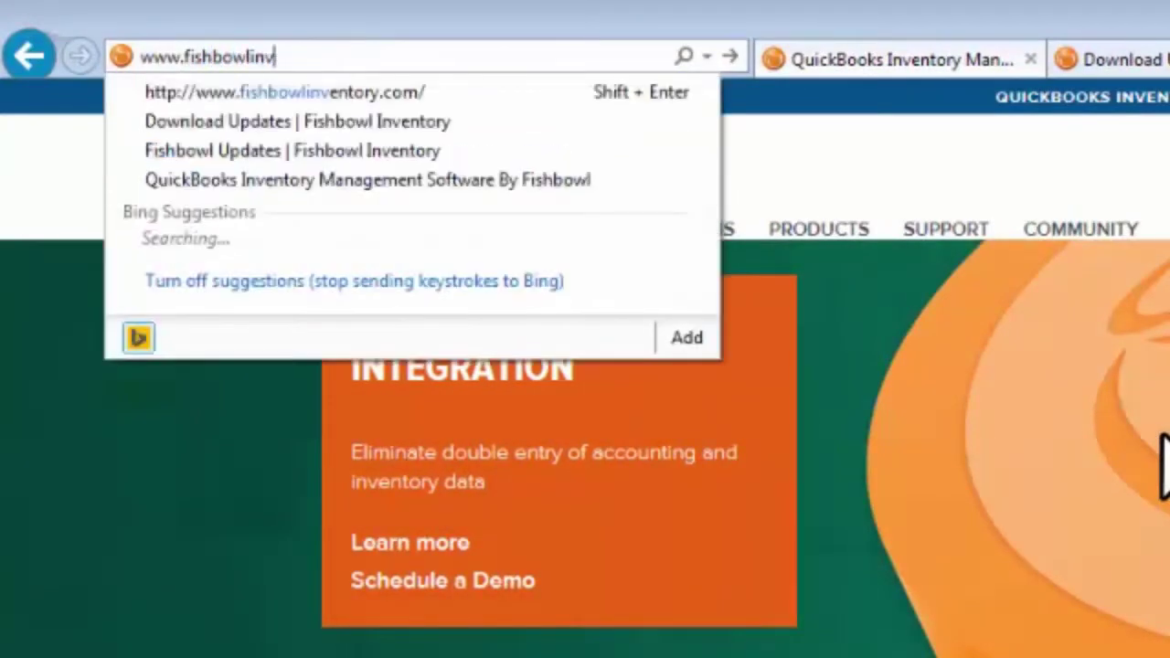
pyautogui.press('Down')
pyautogui.press('Return')
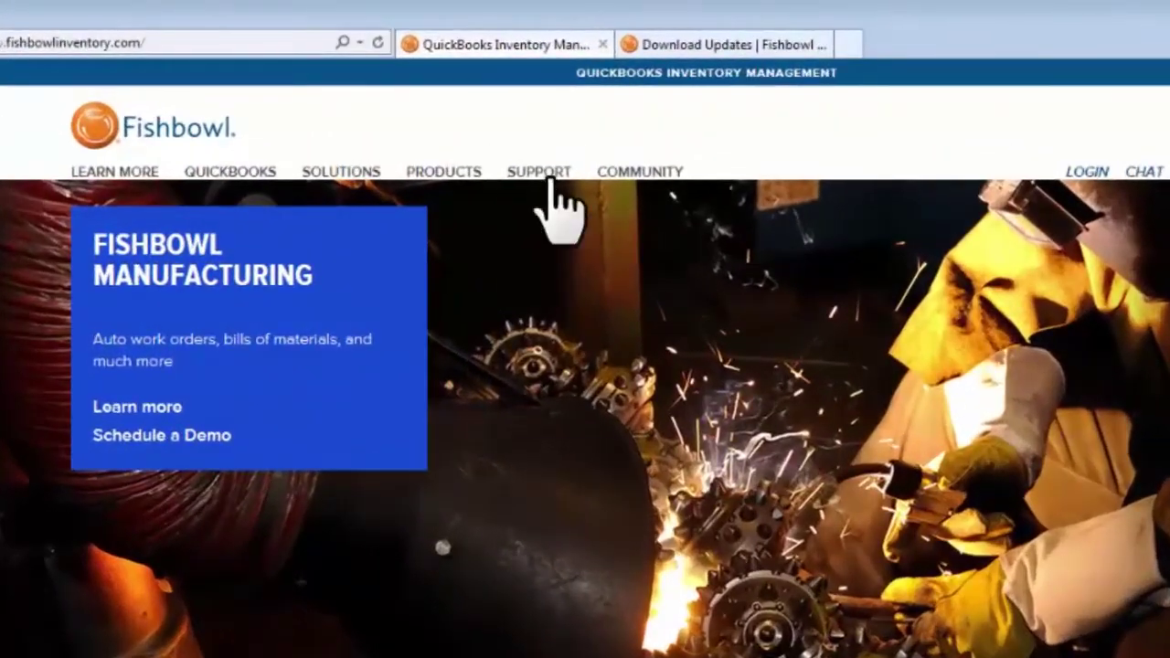
pyautogui.moveTo(551, 181)
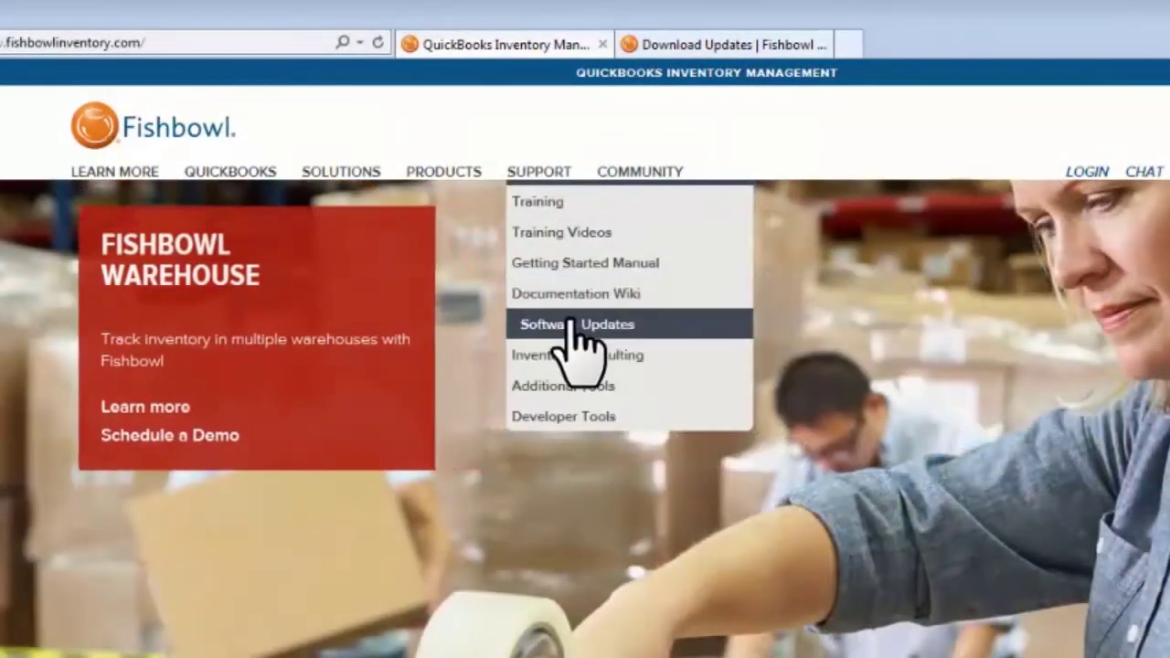
pyautogui.click(569, 325)
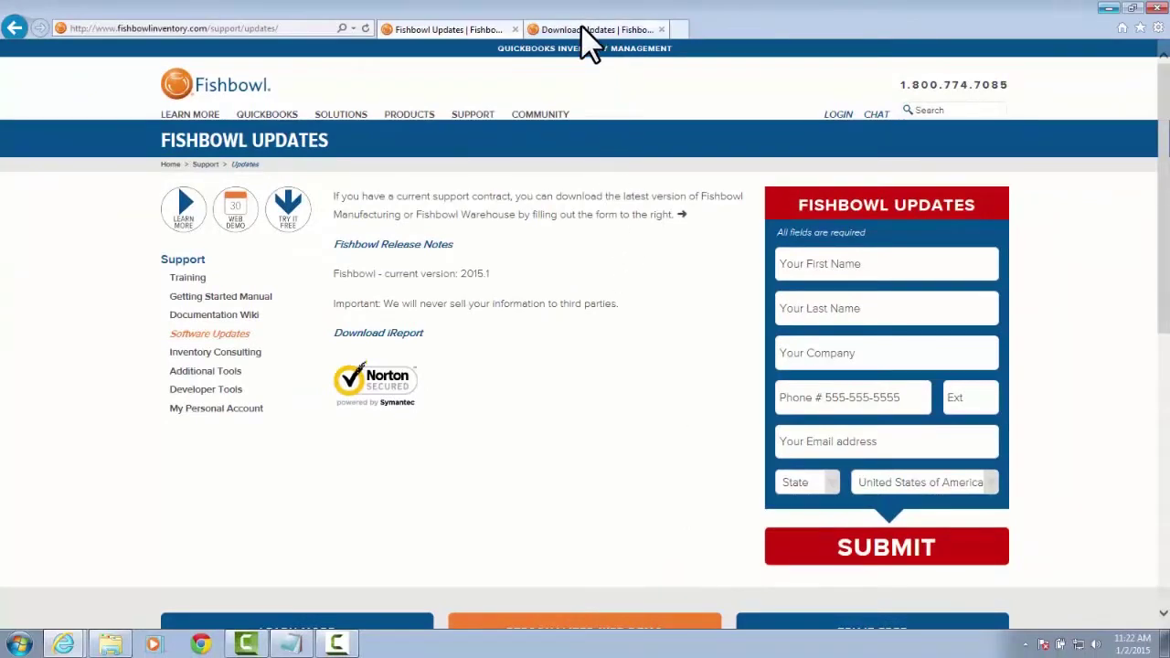
# Go to Download Updates and expand the Fishbowl Inventory 2015 (Current Version - 2015.2) entry
pyautogui.click(581, 28)
pyautogui.moveTo(585, 212)
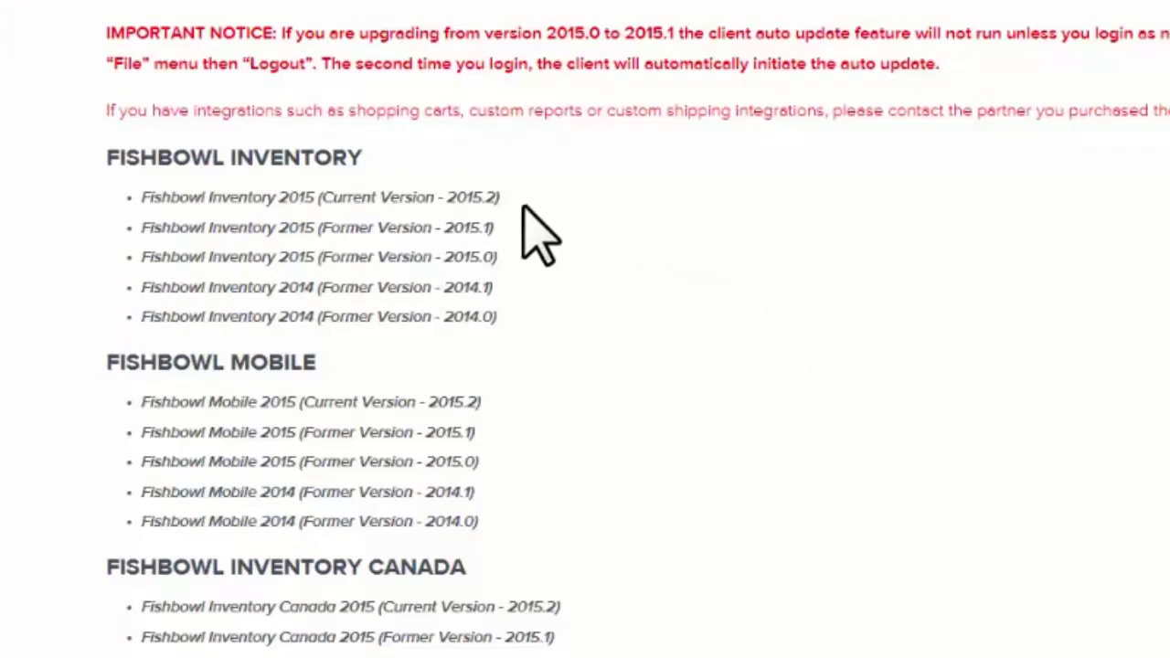
pyautogui.click(416, 201)
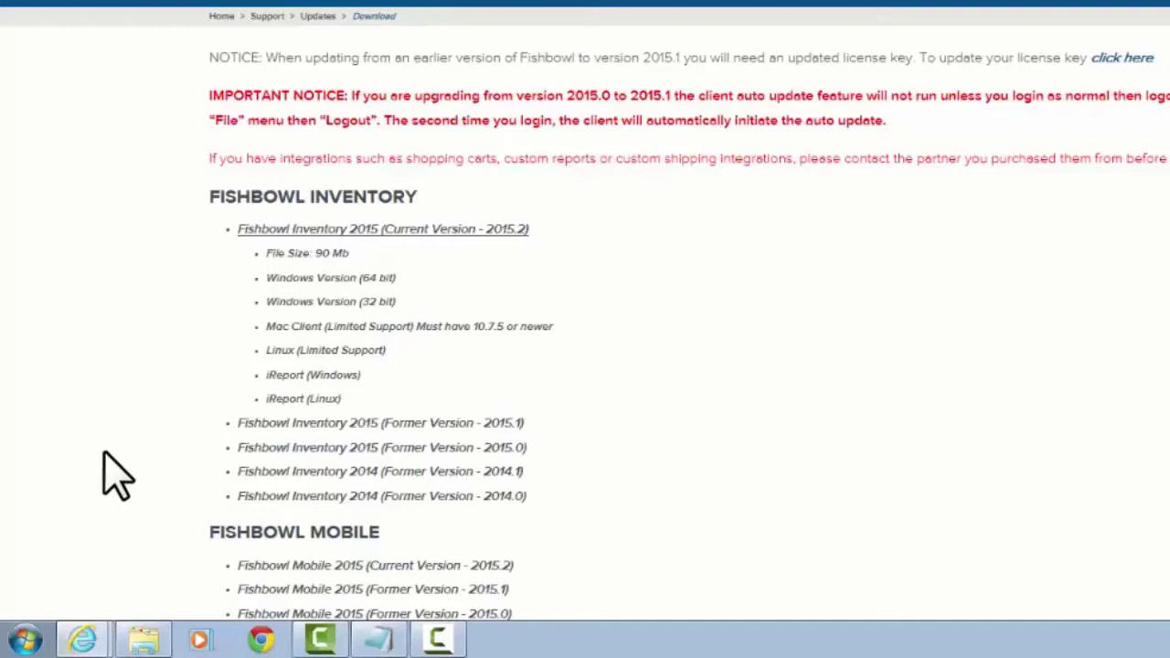
pyautogui.click(26, 640)
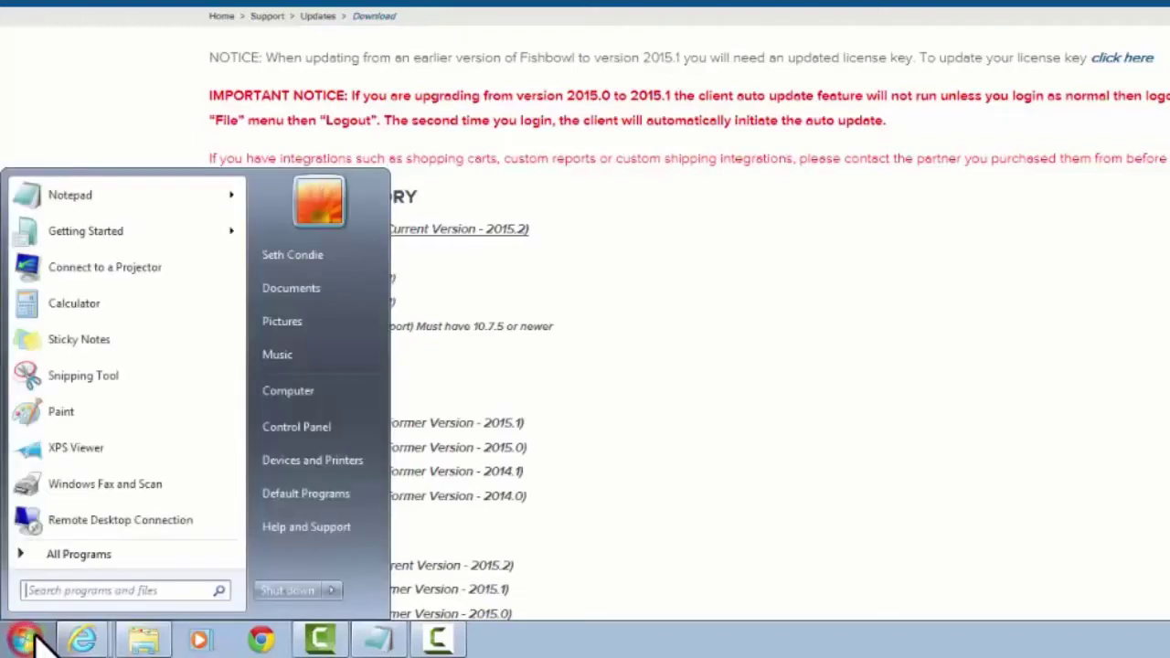
pyautogui.rightClick(332, 399)
pyautogui.click(493, 559)
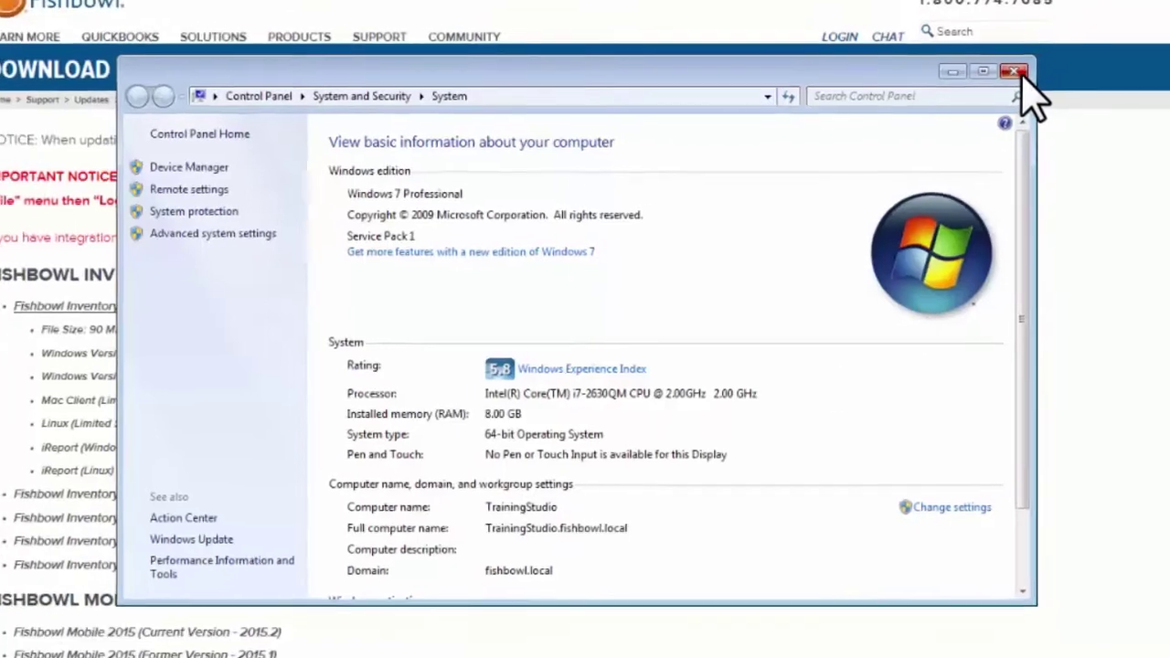
# Close the system information window and download the Windows Version (64 bit) installer
pyautogui.click(1014, 73)
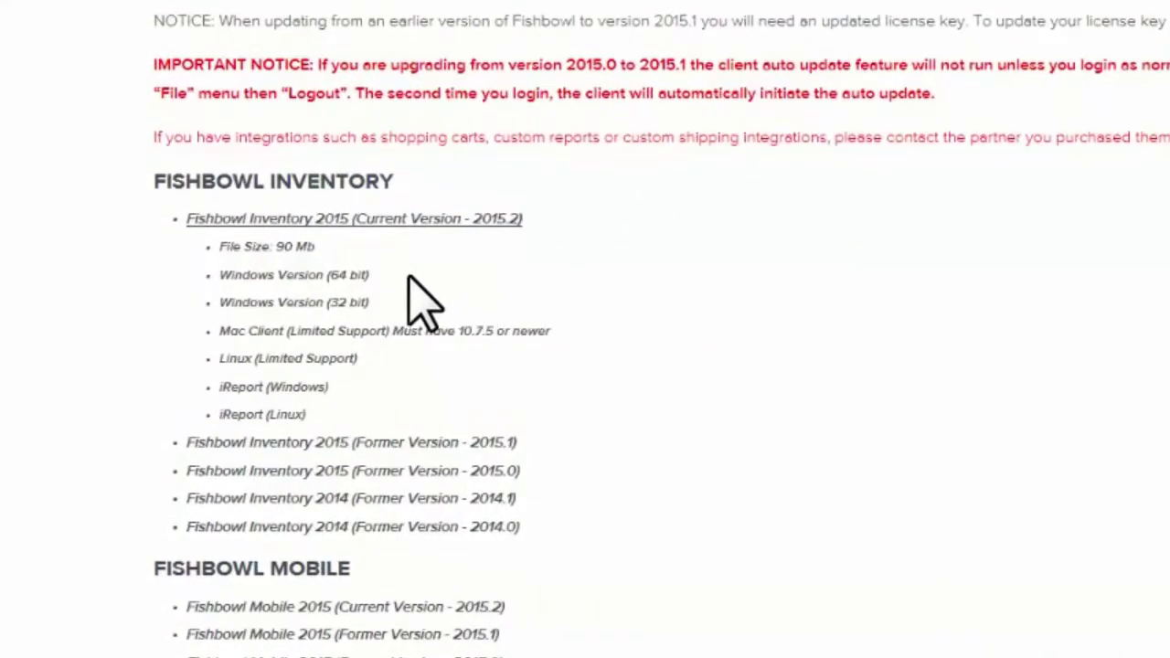
pyautogui.click(305, 277)
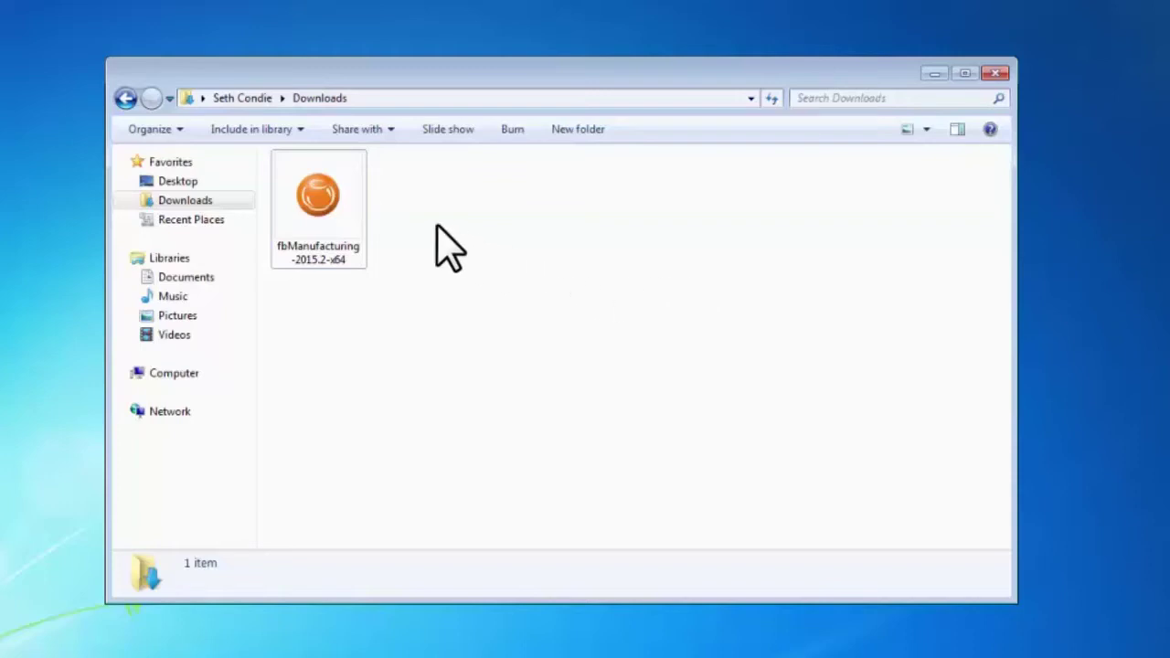
# Launch fbManufacturing-2015.2-x64 from Downloads, allow it past the security warning, and minimize Explorer
pyautogui.doubleClick(353, 218)
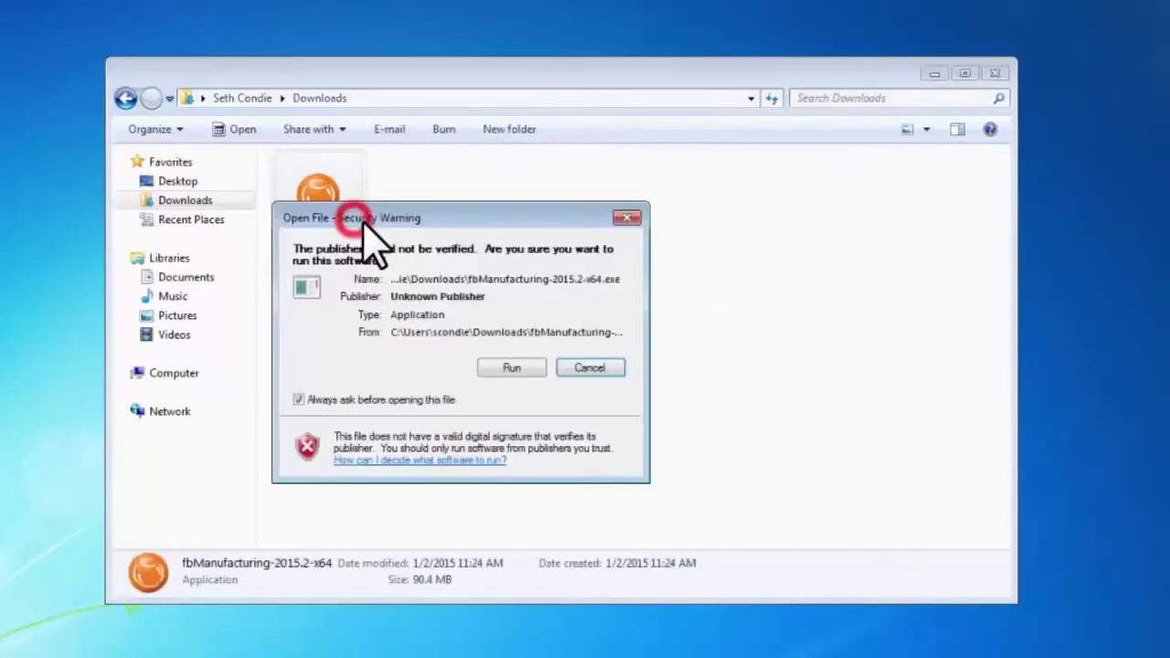
pyautogui.click(505, 367)
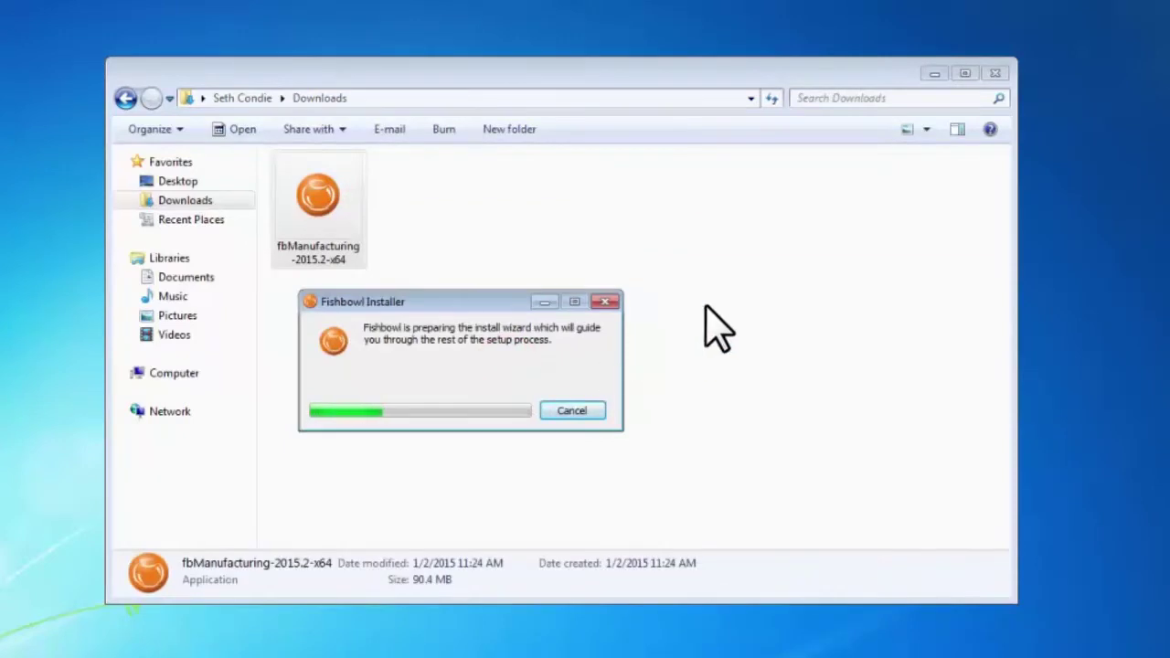
pyautogui.click(935, 73)
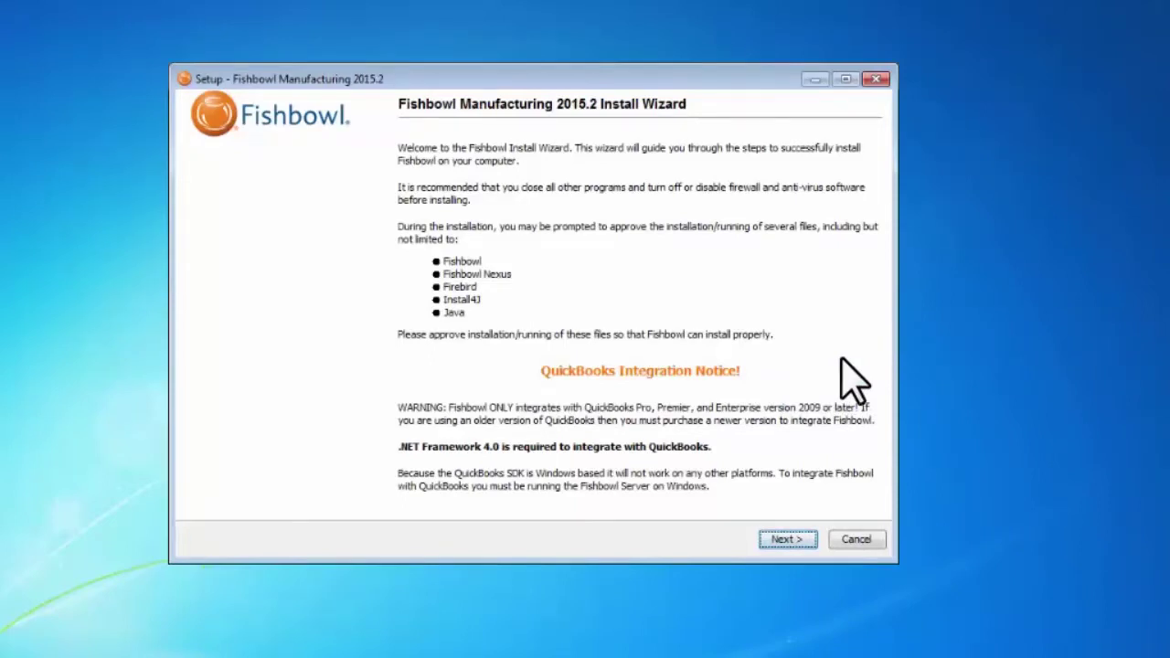
# Pass the welcome page, scroll through and accept the license agreement, and continue
pyautogui.click(788, 540)
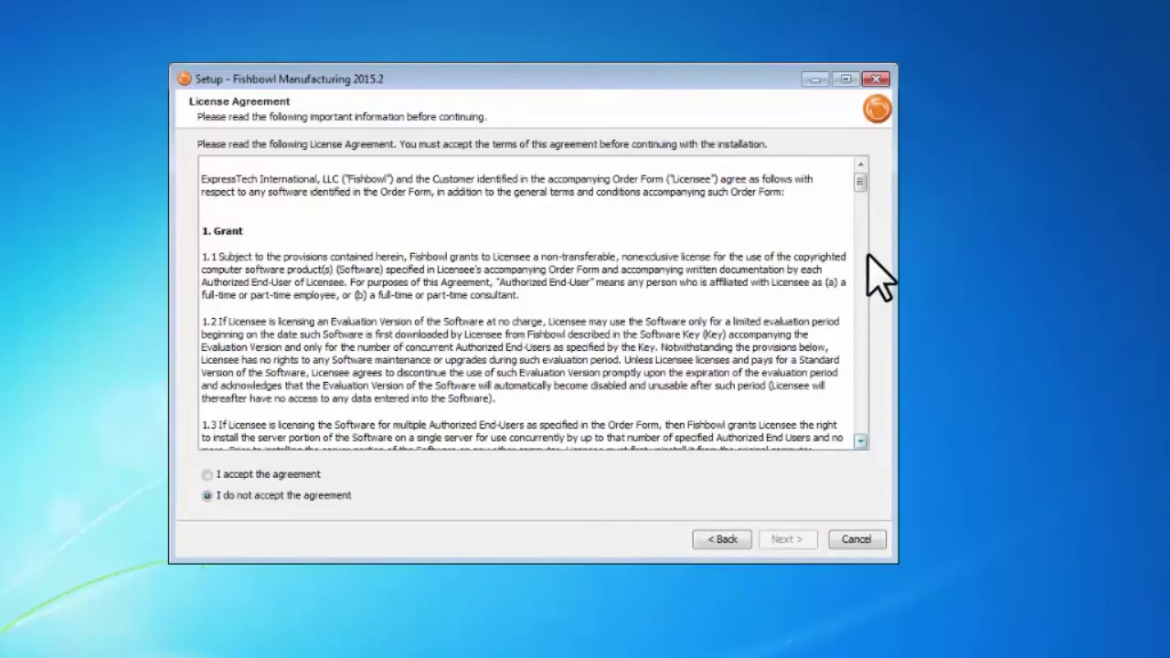
pyautogui.moveTo(859, 183); pyautogui.dragTo(868, 456)
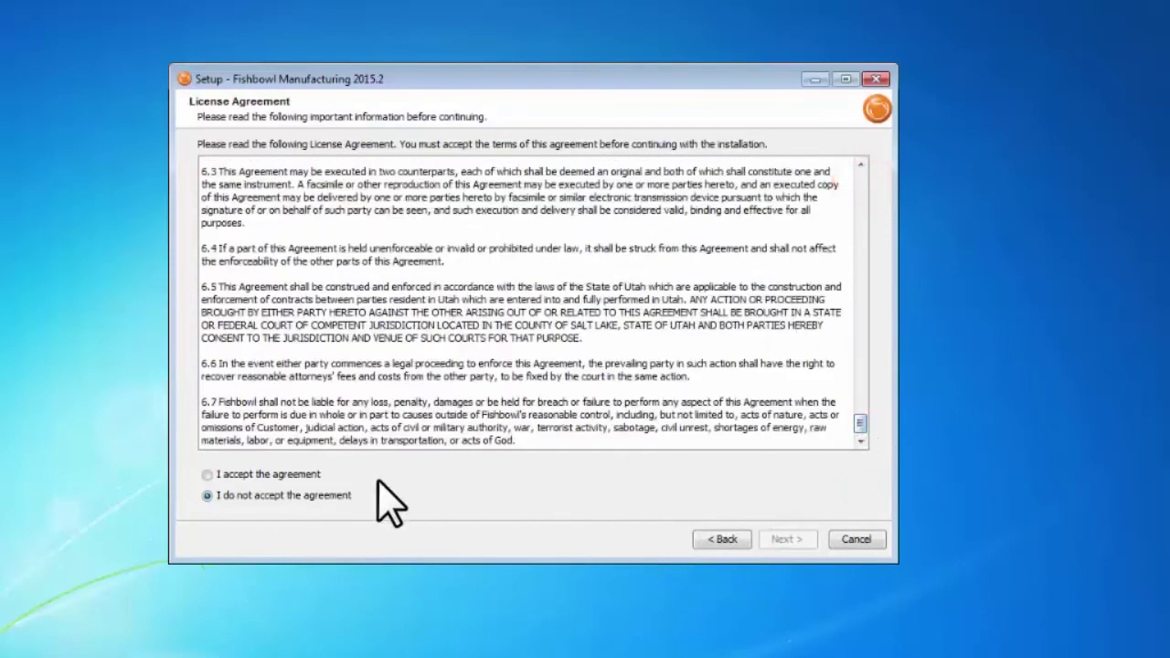
pyautogui.click(270, 475)
pyautogui.click(784, 540)
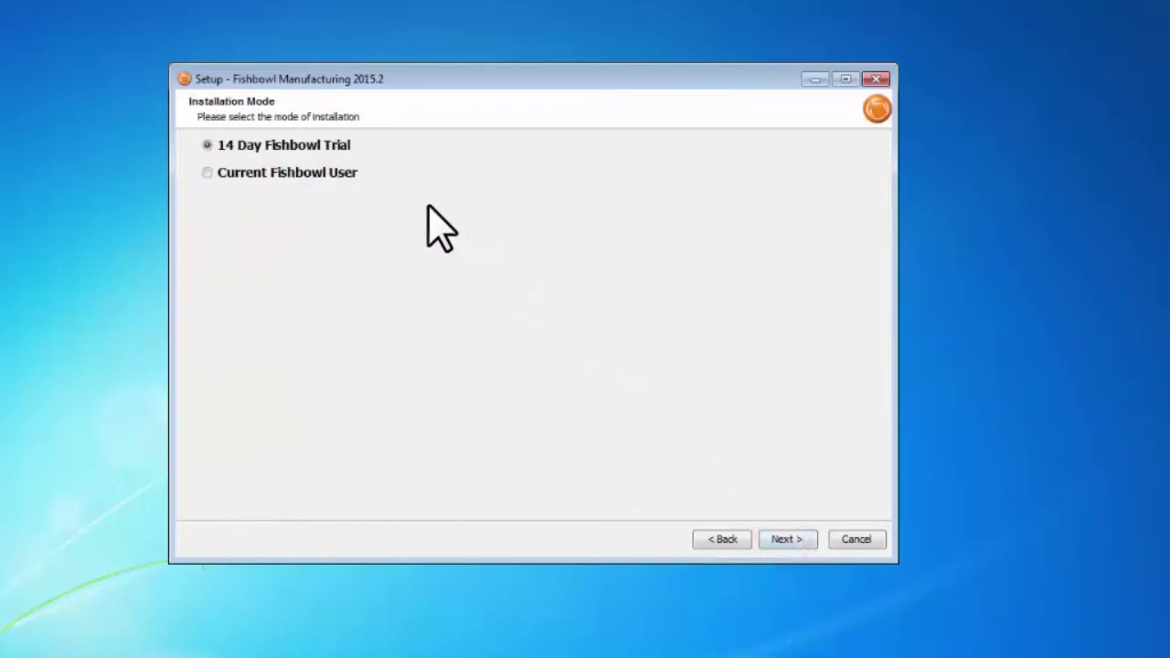
# Choose Current Fishbowl User with a Server with Client installation and continue
pyautogui.click(314, 173)
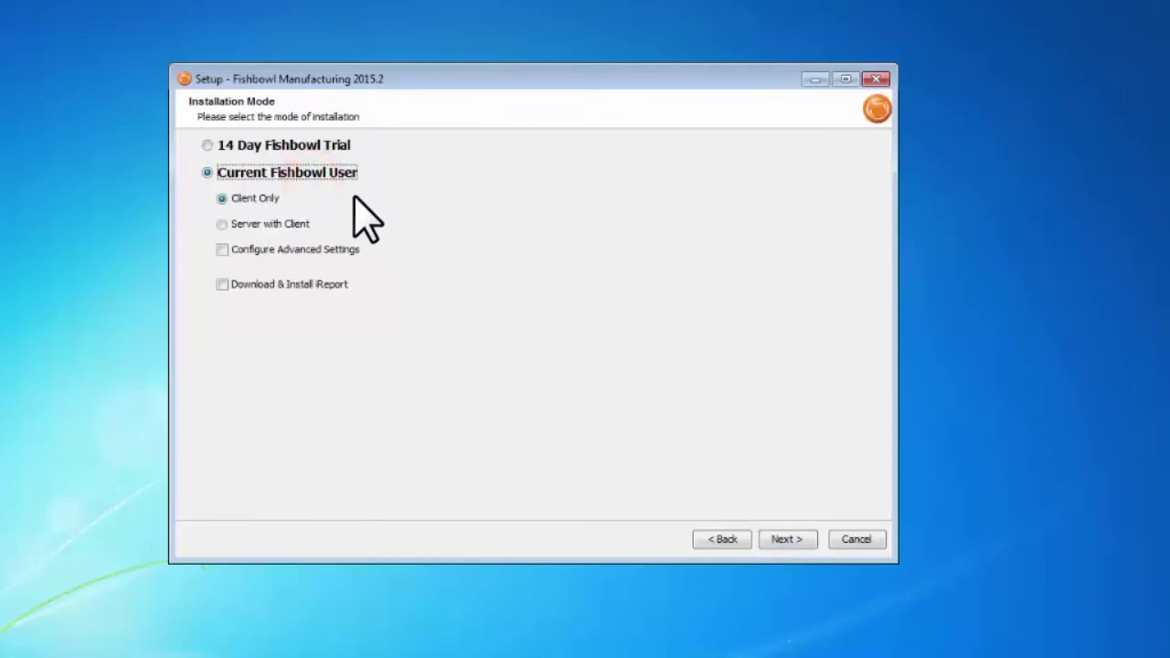
pyautogui.click(299, 224)
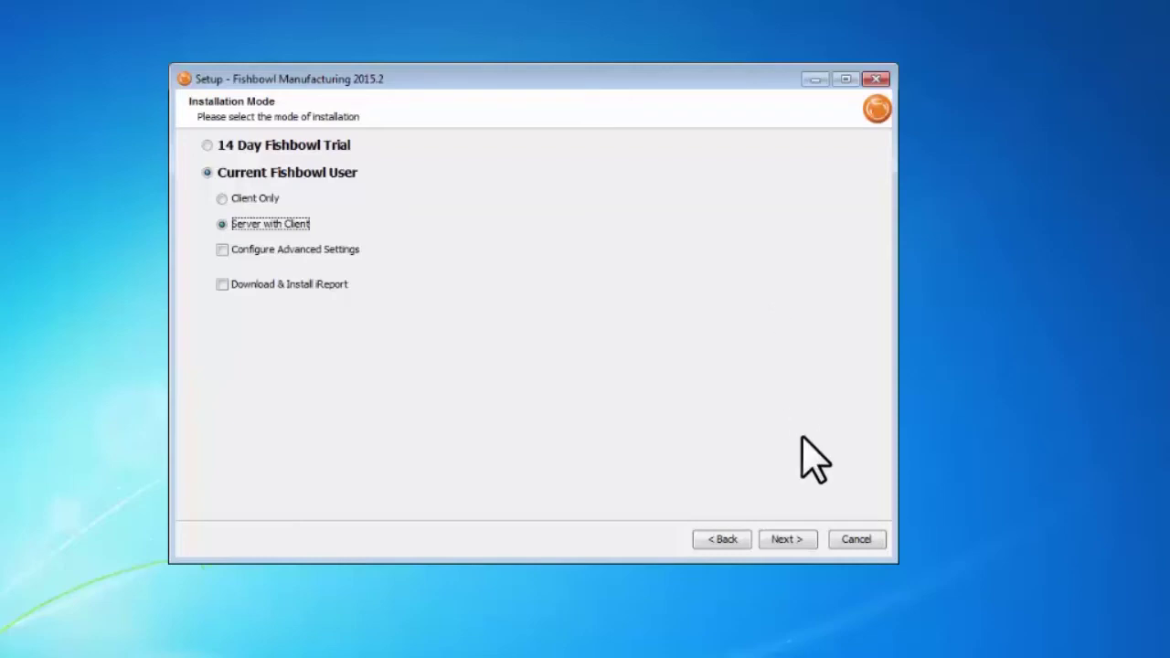
pyautogui.click(796, 539)
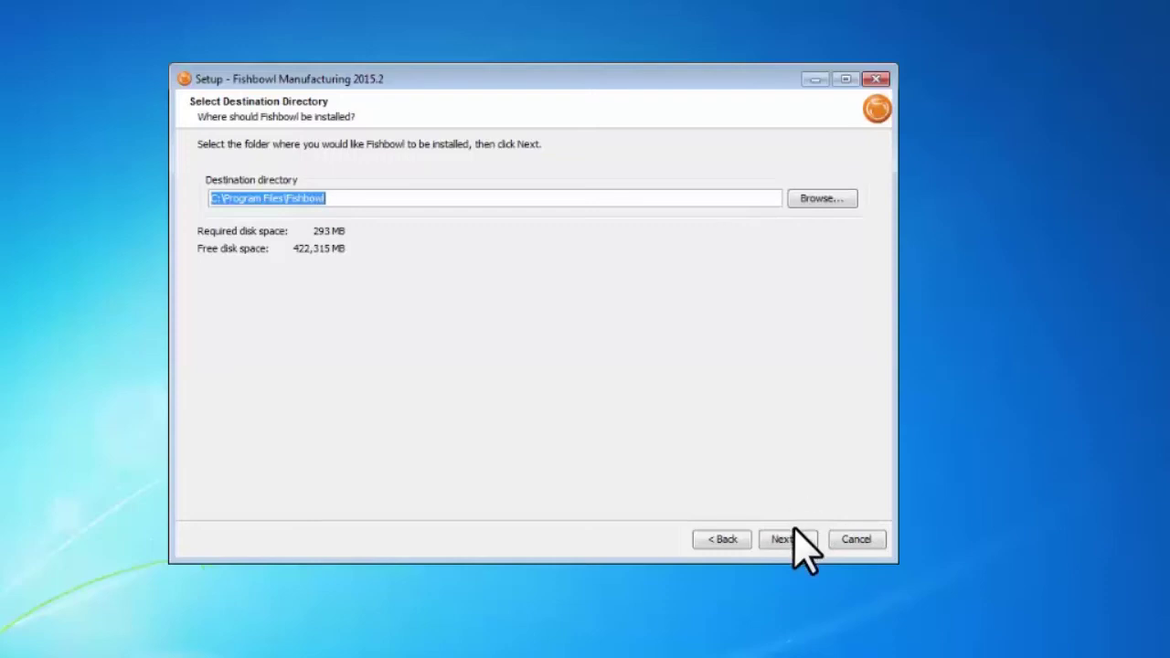
# Keep C:\Program Files\Fishbowl as the install folder and enable 'Start the Server on Login'
pyautogui.click(788, 541)
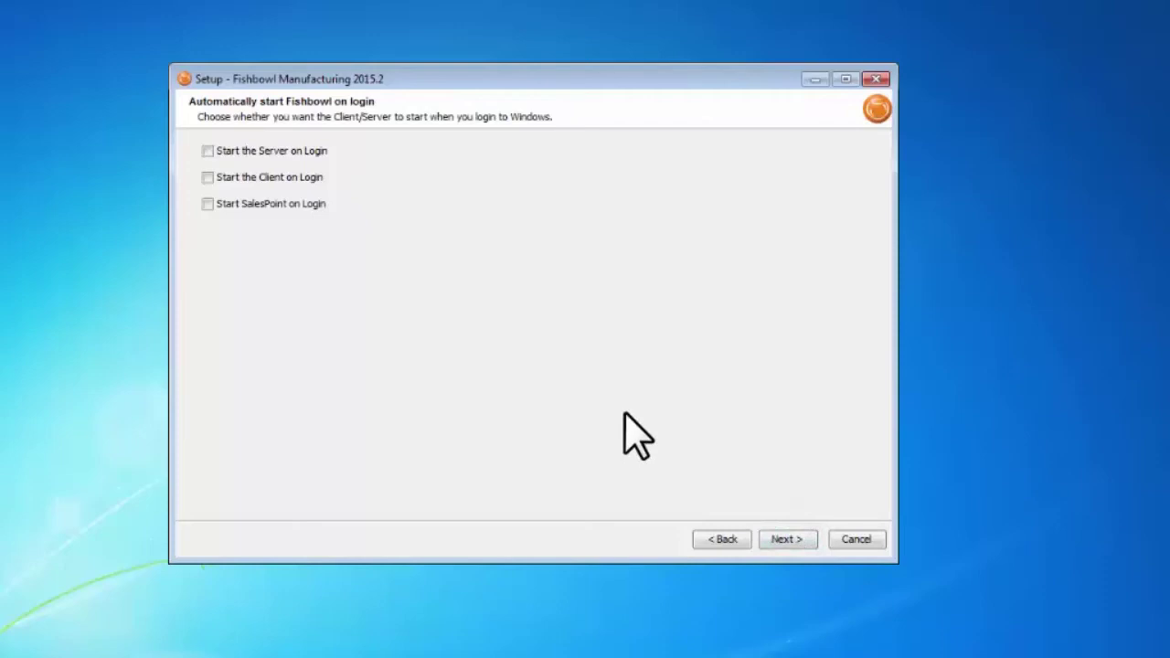
pyautogui.click(290, 150)
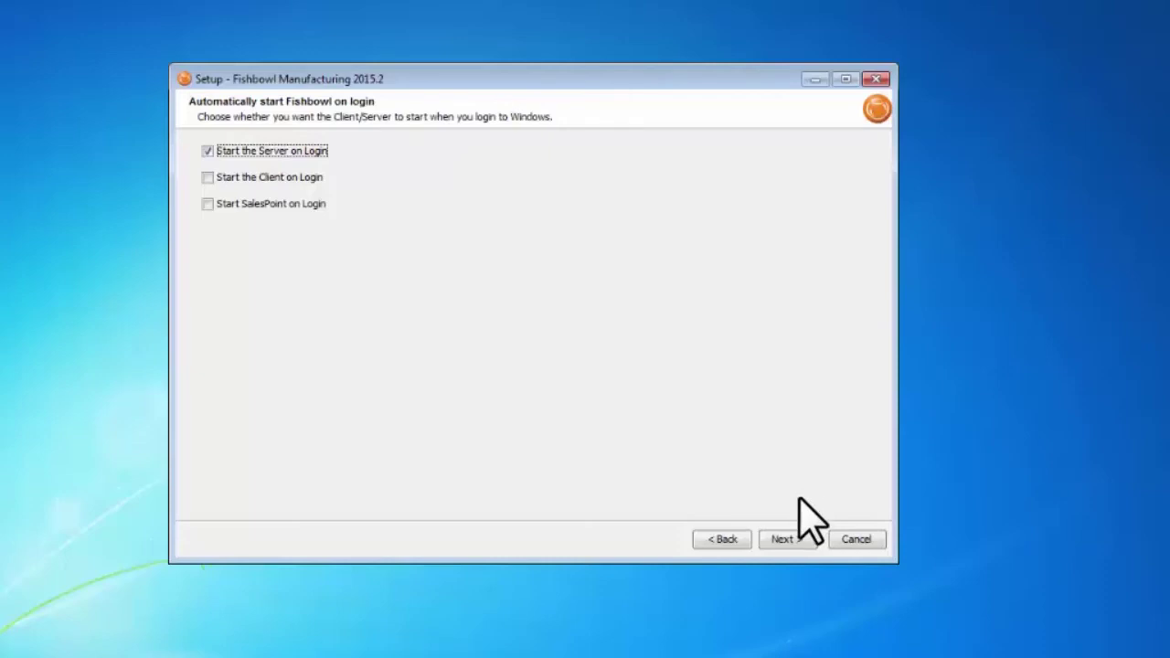
pyautogui.click(799, 538)
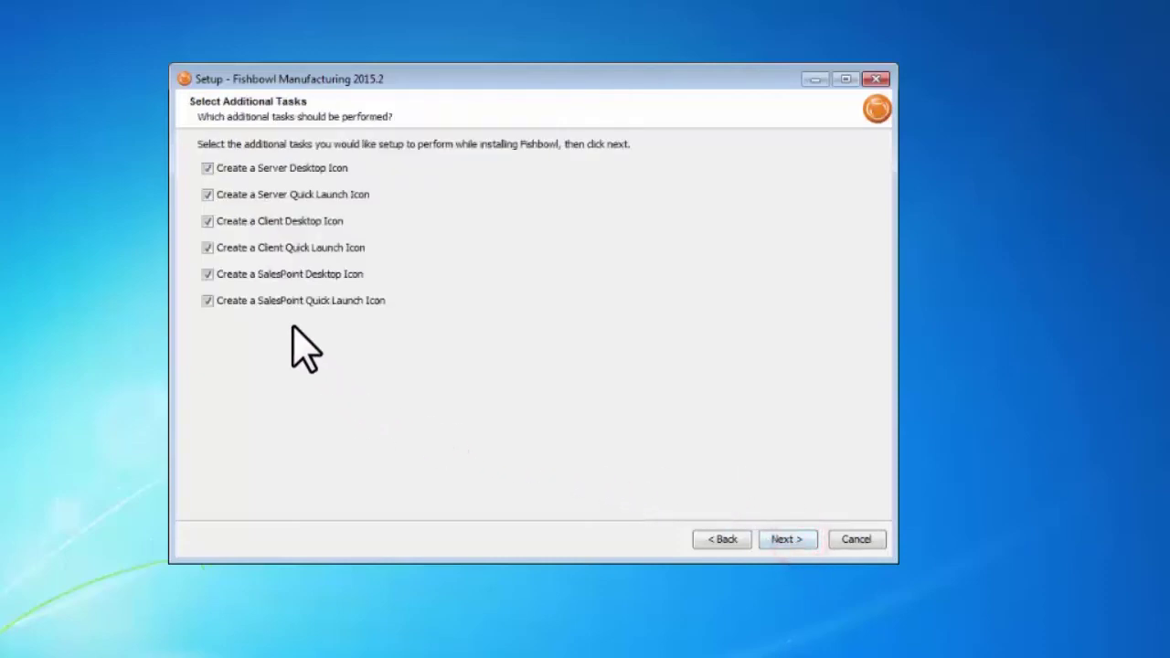
# Clear the SalesPoint and Quick Launch icon options, keeping only desktop icons, and start installing
pyautogui.click(277, 300)
pyautogui.click(274, 273)
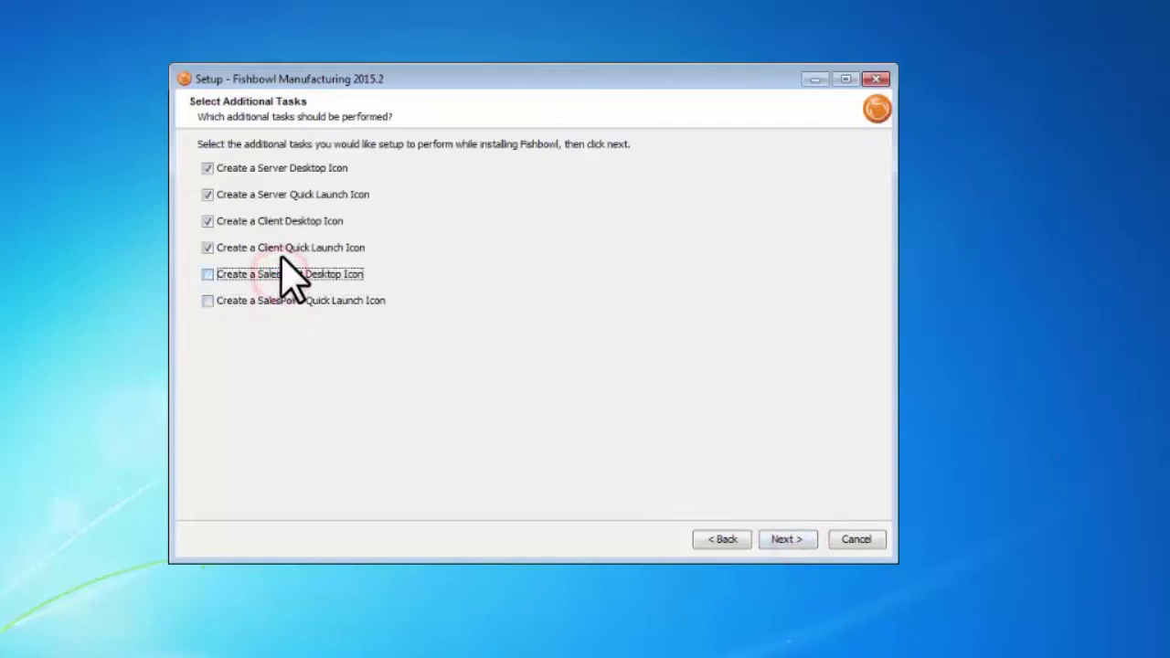
pyautogui.click(286, 248)
pyautogui.click(299, 194)
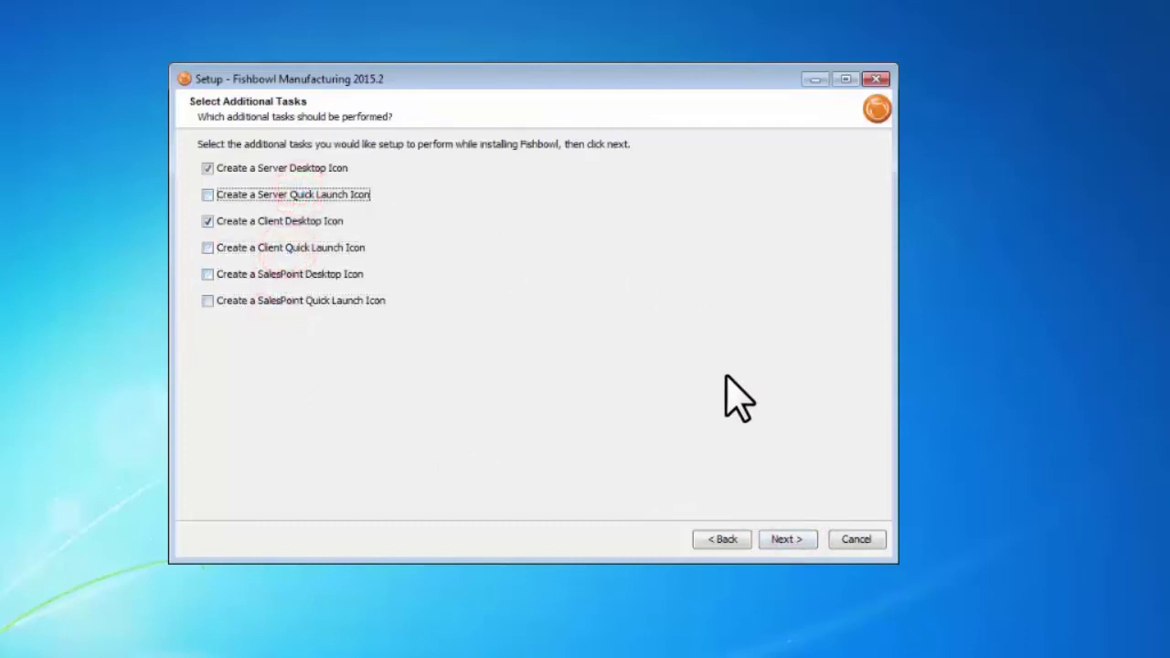
pyautogui.click(785, 539)
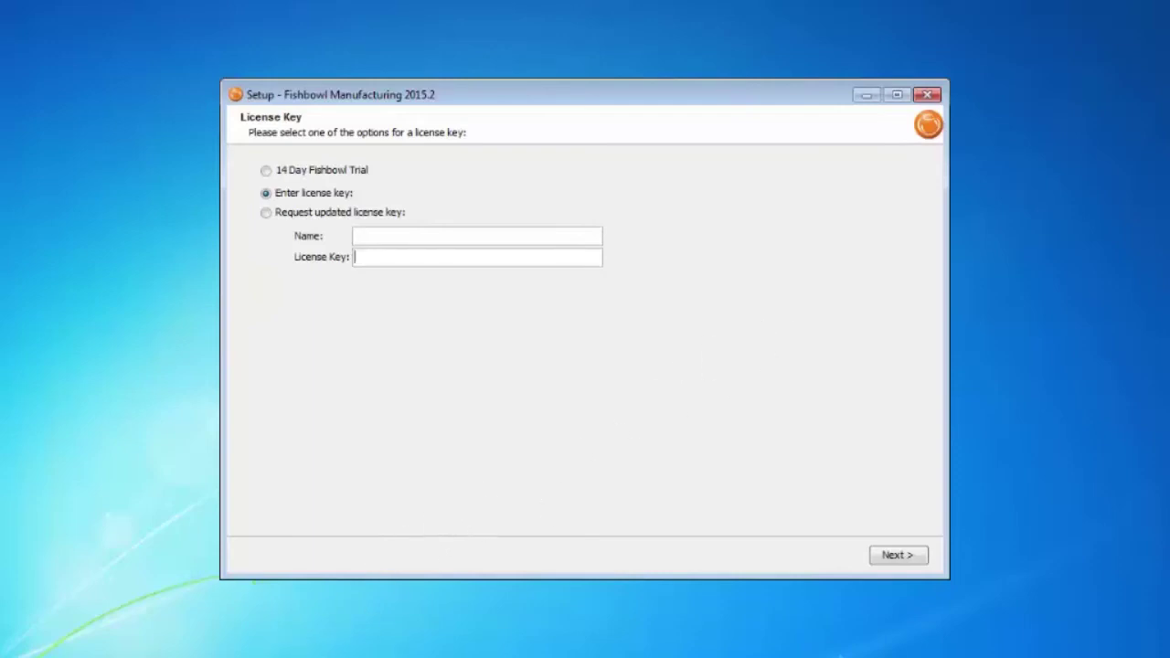
# Take the company name from the Notepad note and paste it into the Name field
pyautogui.hotkey('alt', 'Tab')
pyautogui.moveTo(331, 164); pyautogui.dragTo(148, 165)
pyautogui.hotkey('ctrl', 'c')
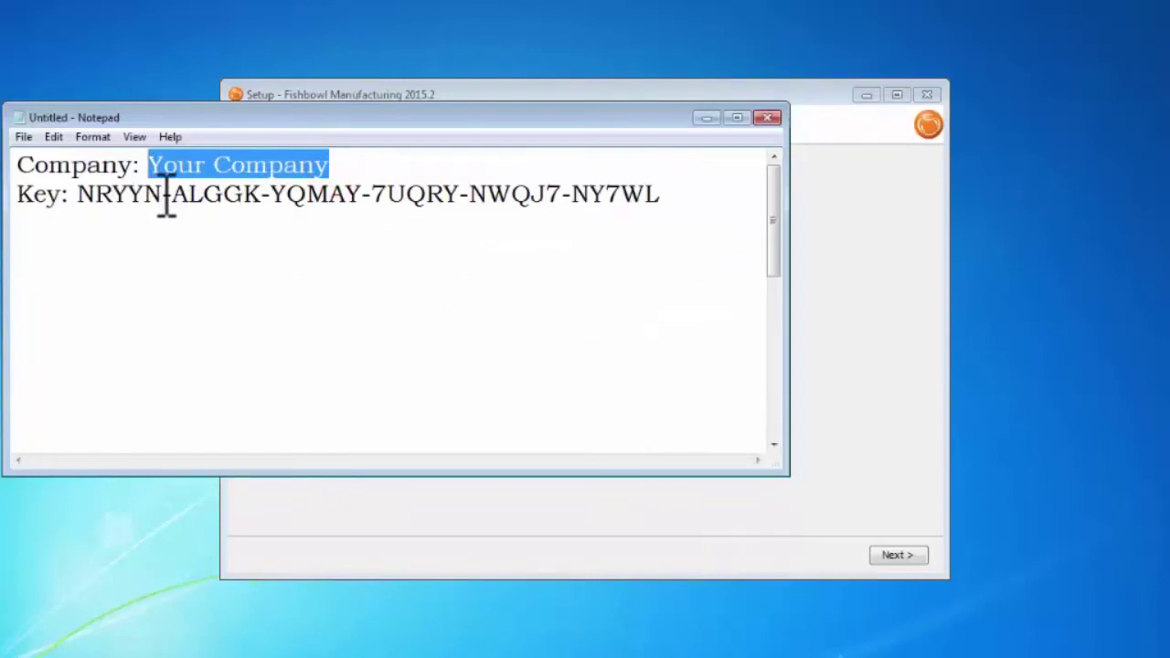
pyautogui.click(896, 277)
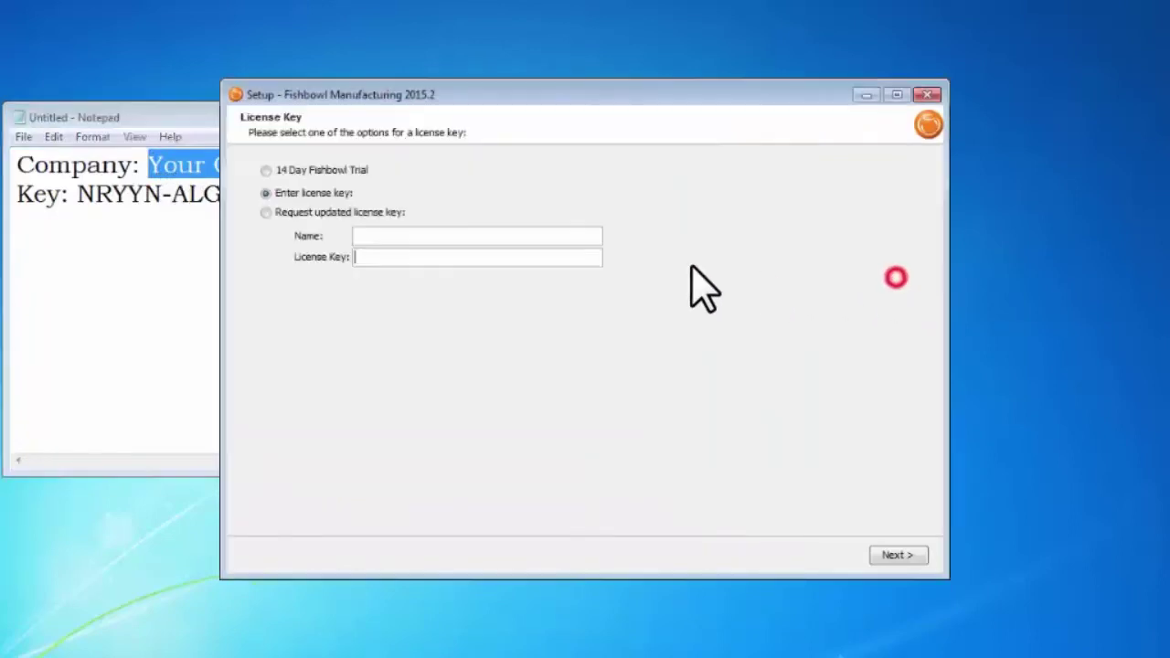
pyautogui.click(514, 237)
pyautogui.hotkey('ctrl', 'v')
# Copy the license key from the Notepad note into the License Key field
pyautogui.click(110, 285)
pyautogui.moveTo(665, 193); pyautogui.dragTo(77, 203)
pyautogui.hotkey('ctrl', 'c')
pyautogui.click(831, 251)
pyautogui.click(580, 256)
pyautogui.hotkey('ctrl', 'v')
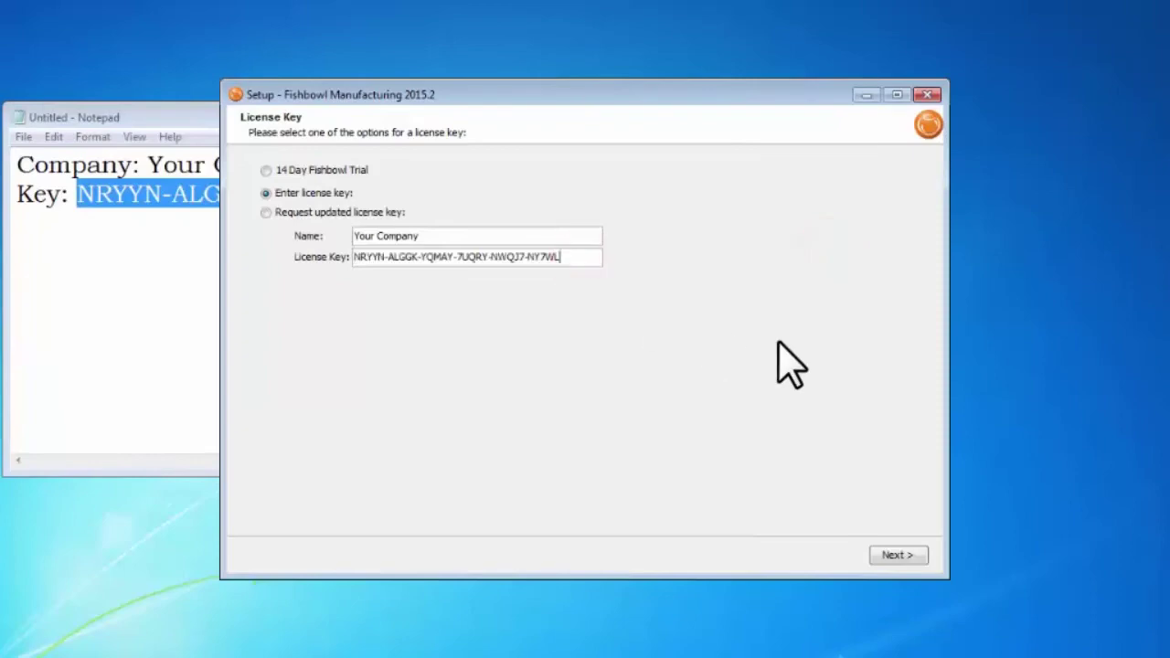
# Submit the license details to reach the wizard's Completing page
pyautogui.click(894, 555)
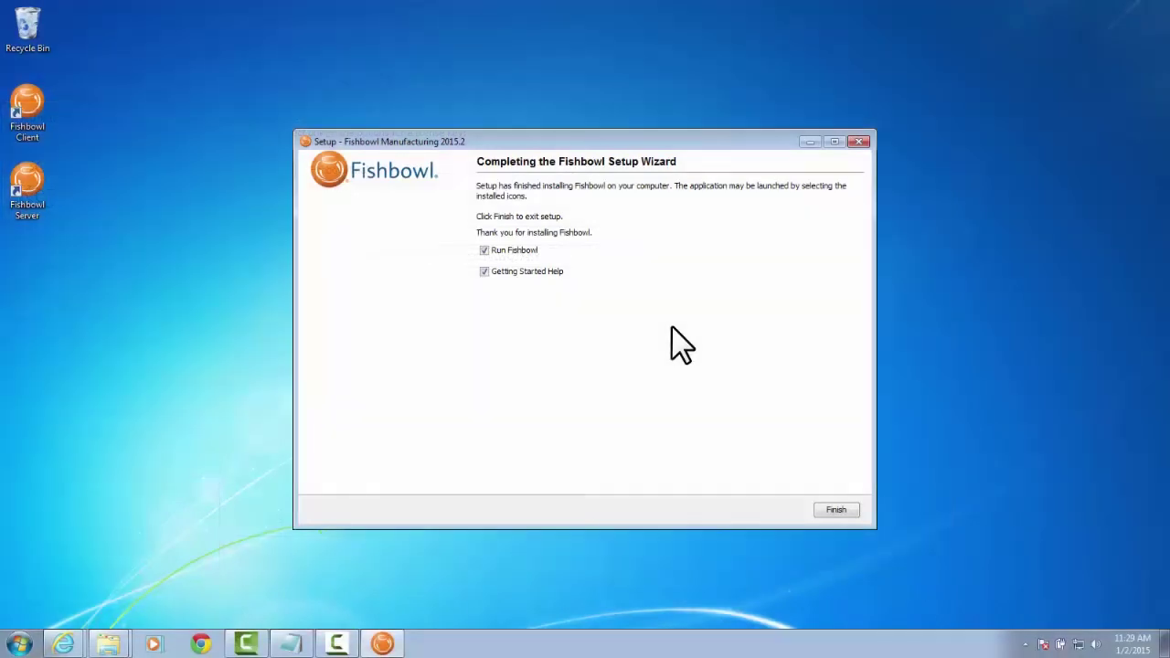